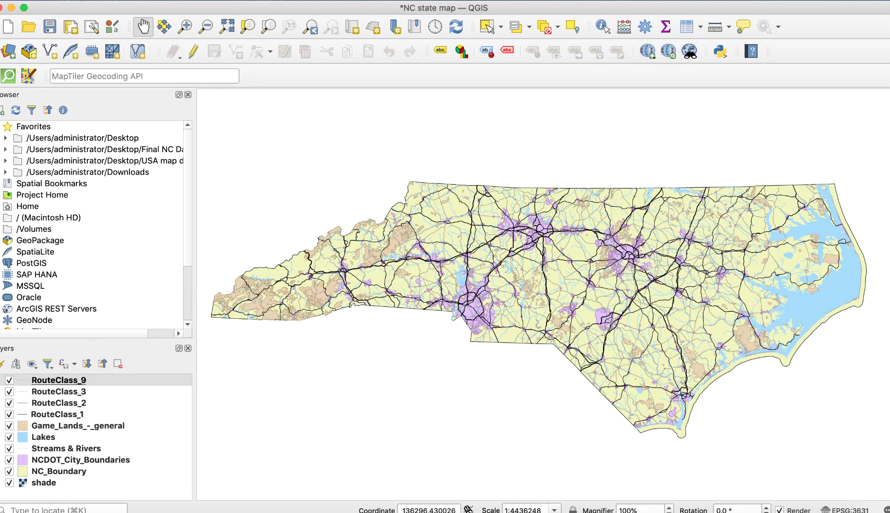
Step: Export the map as a 300 dpi image of 4621 × 2708 px
left_click(80, 1)
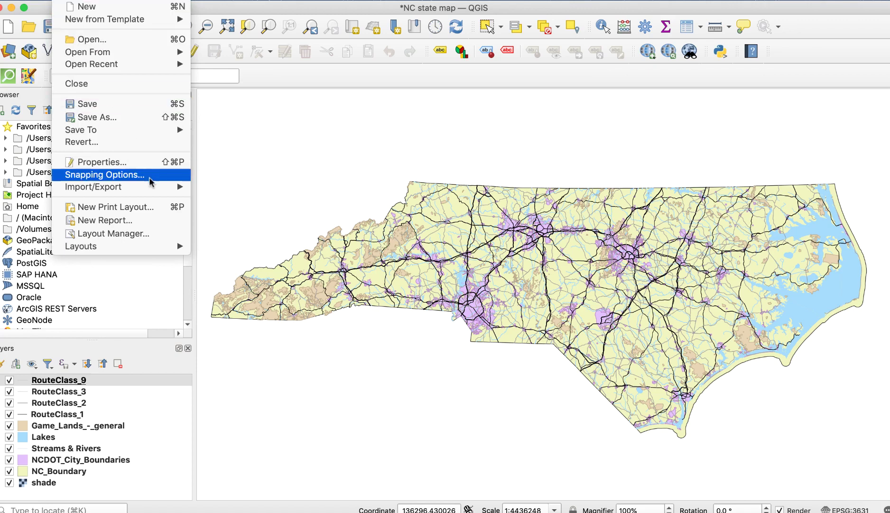
mouse_move(151, 189)
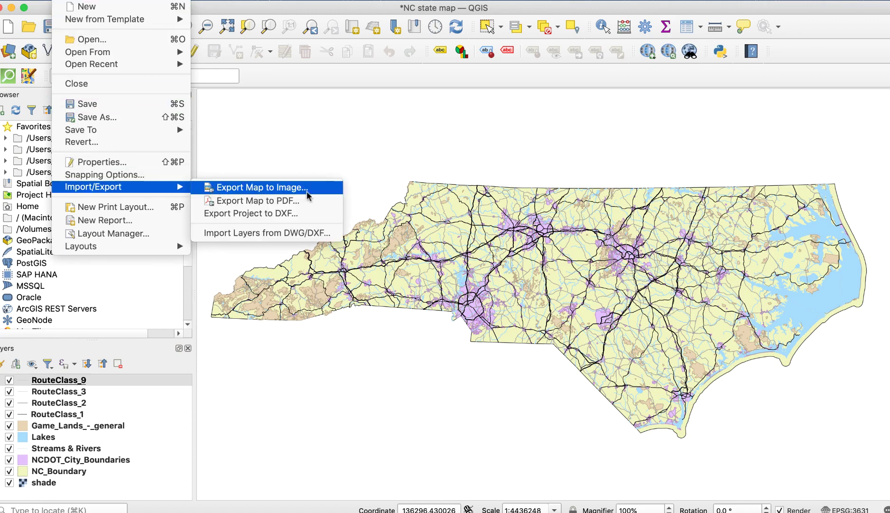
left_click(319, 194)
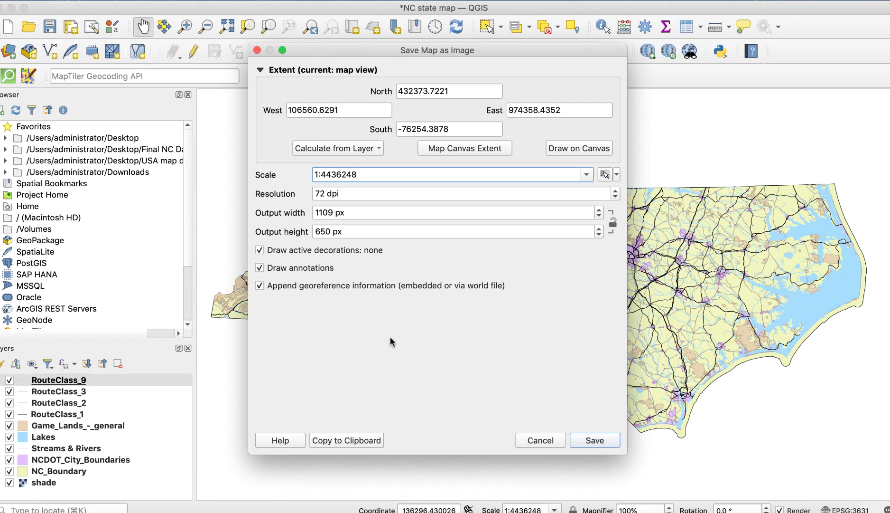
left_click(536, 438)
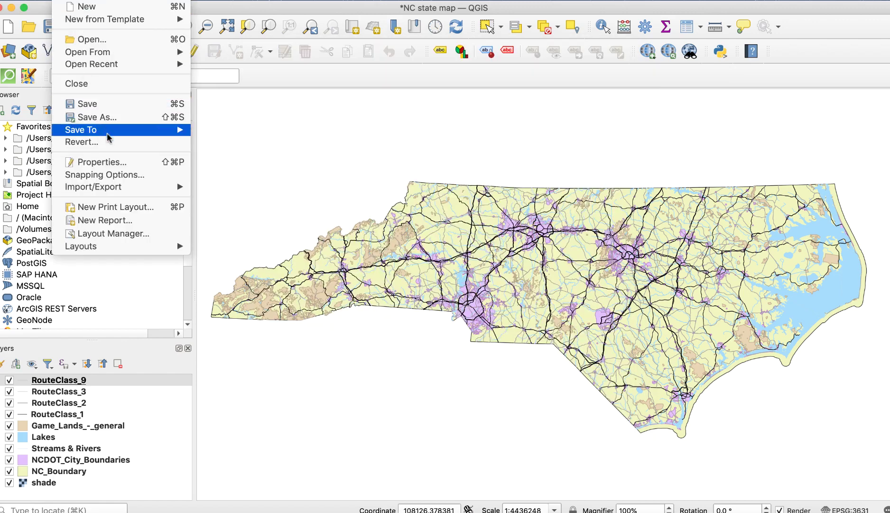
mouse_move(138, 188)
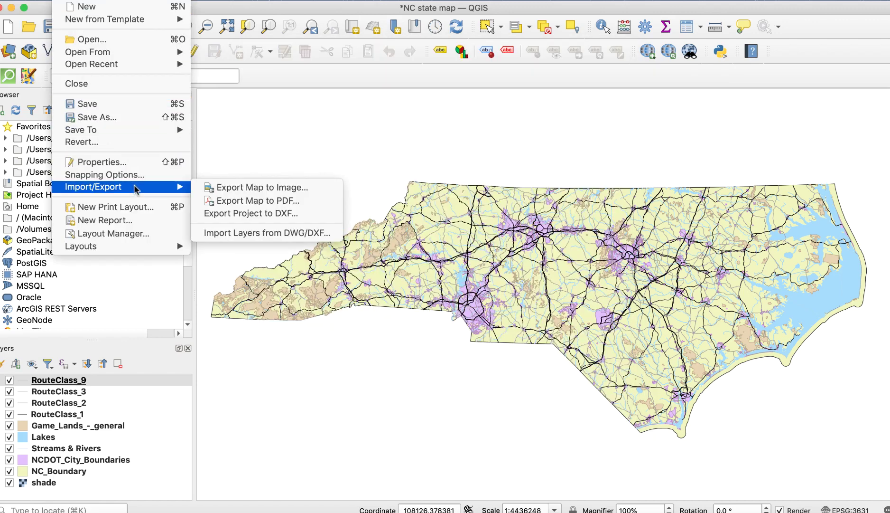
left_click(315, 189)
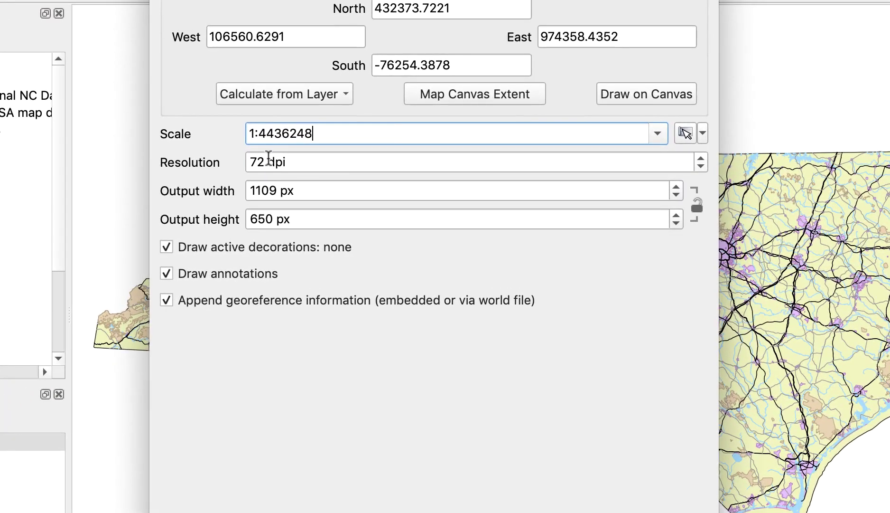
left_click_drag(264, 163, 244, 163)
type("300")
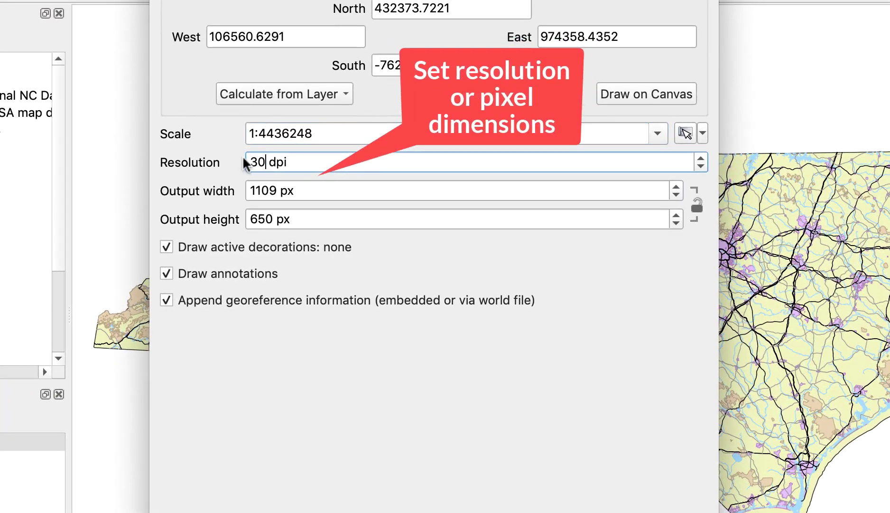
key("Tab")
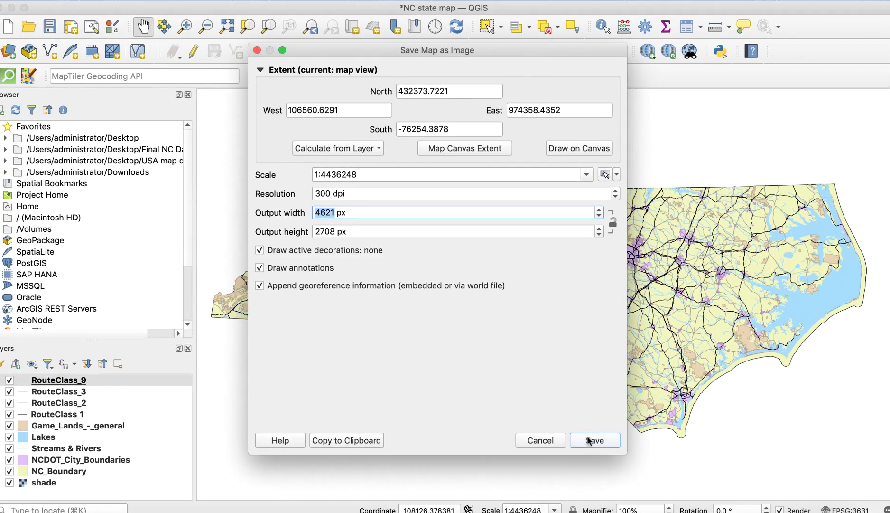
left_click(588, 441)
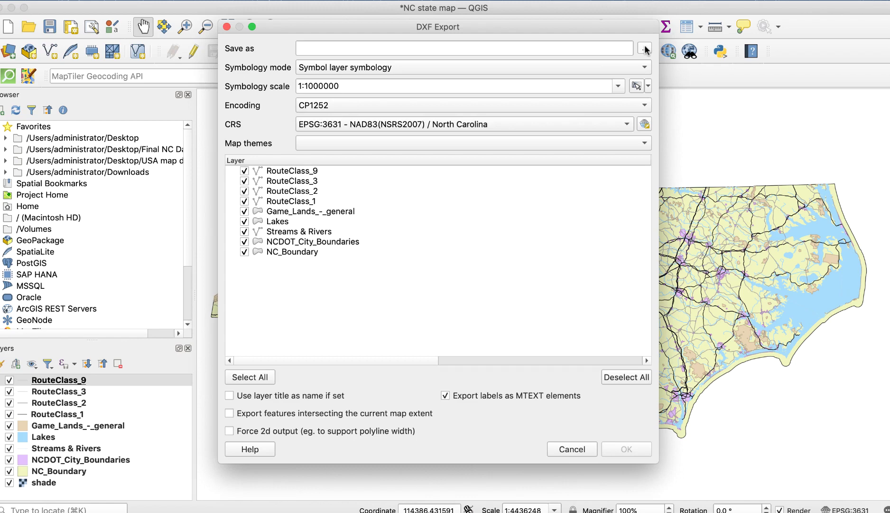
Step: Export all map layers to DXF_map.dxf on the Desktop
left_click(645, 48)
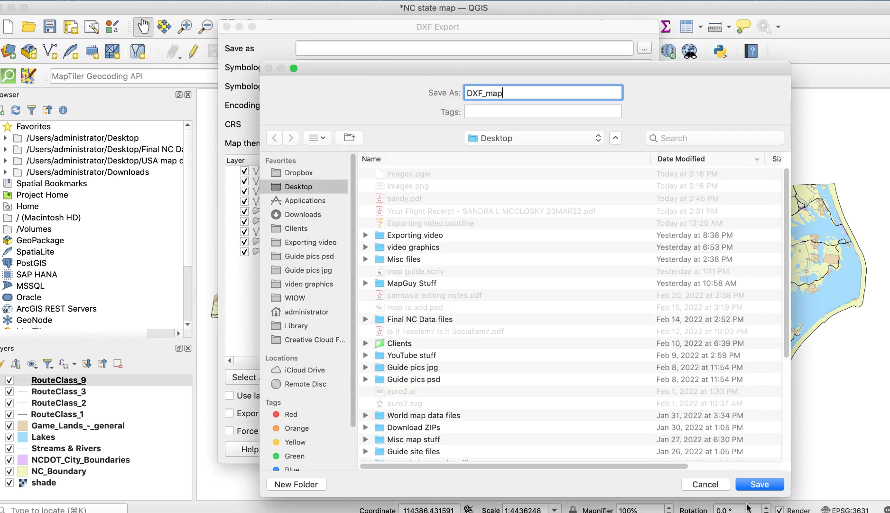
left_click(759, 484)
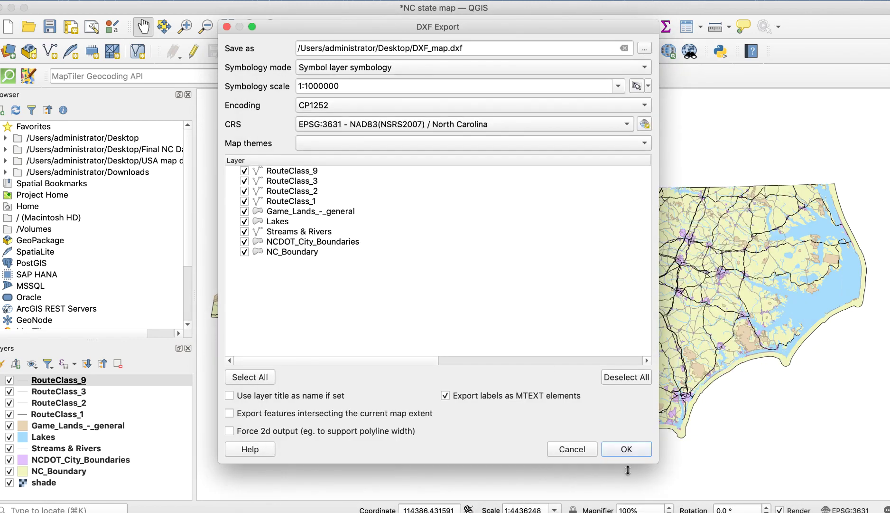
left_click(626, 449)
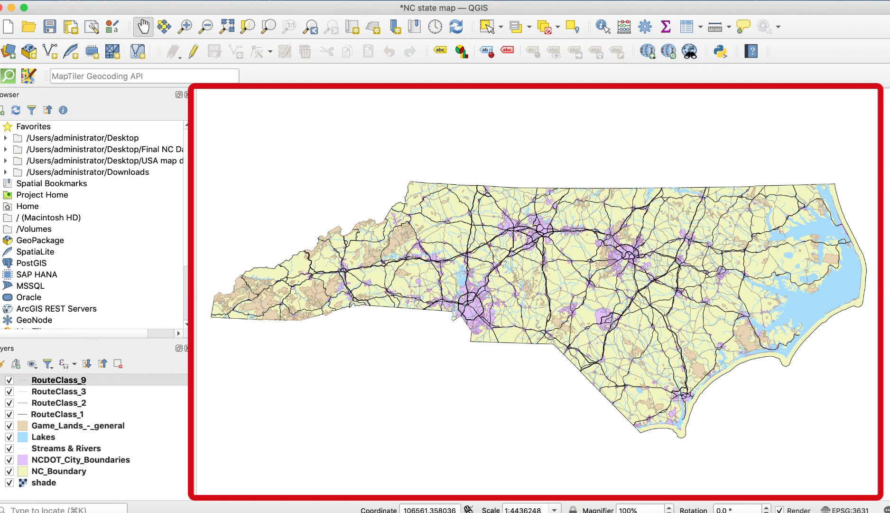
Step: Create a new print layout named 'Print Test'
left_click(71, 0)
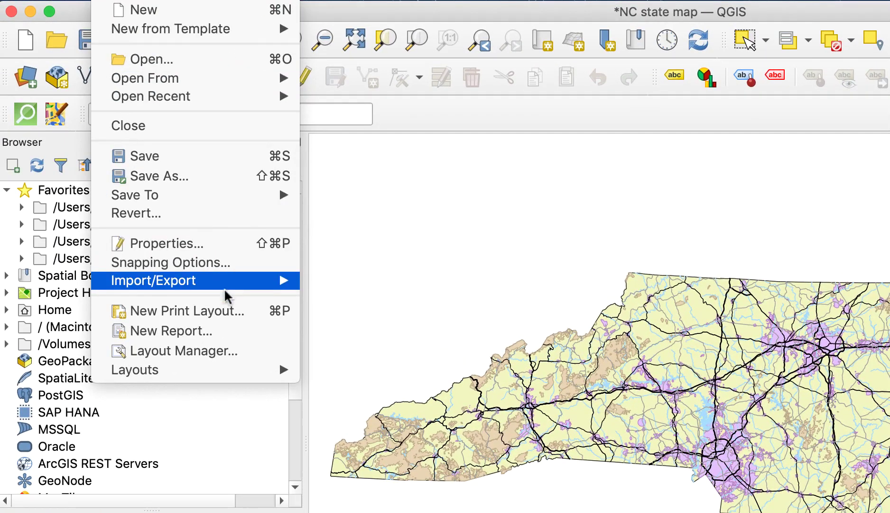
left_click(256, 317)
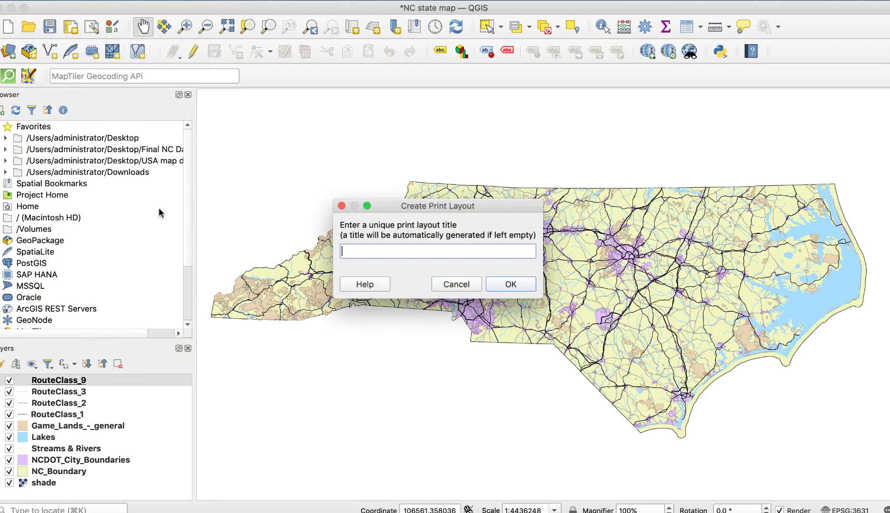
type("Print Test")
left_click(511, 284)
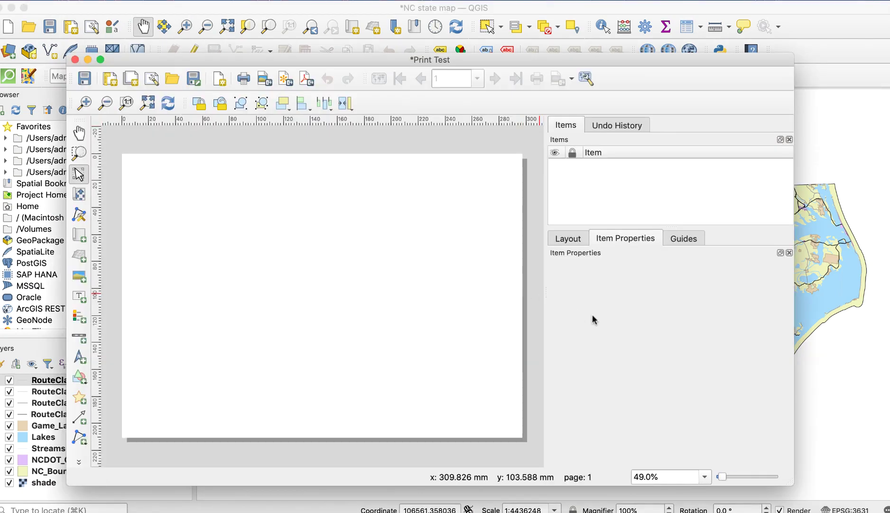
Step: Draw a map frame of all North Carolina across the page, then return to the main window
left_click(81, 235)
left_click_drag(128, 162, 514, 428)
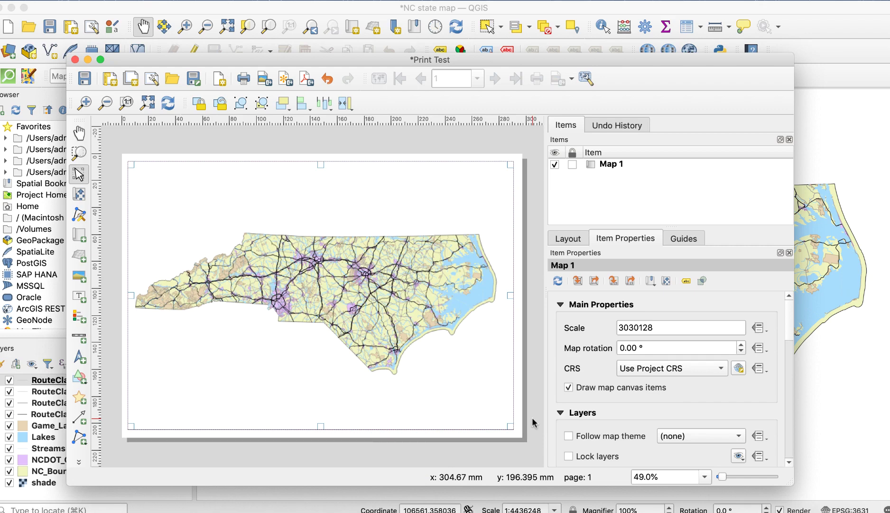
left_click(79, 194)
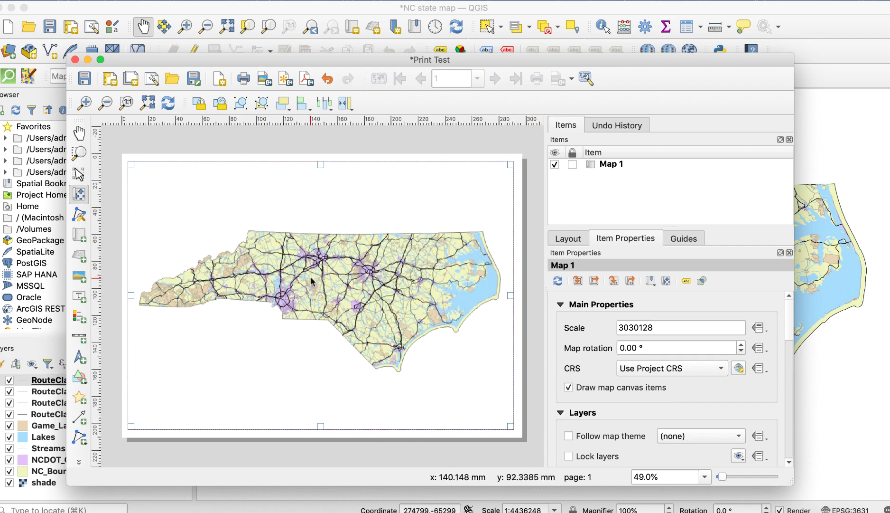
scroll(344, 287, "up", 3)
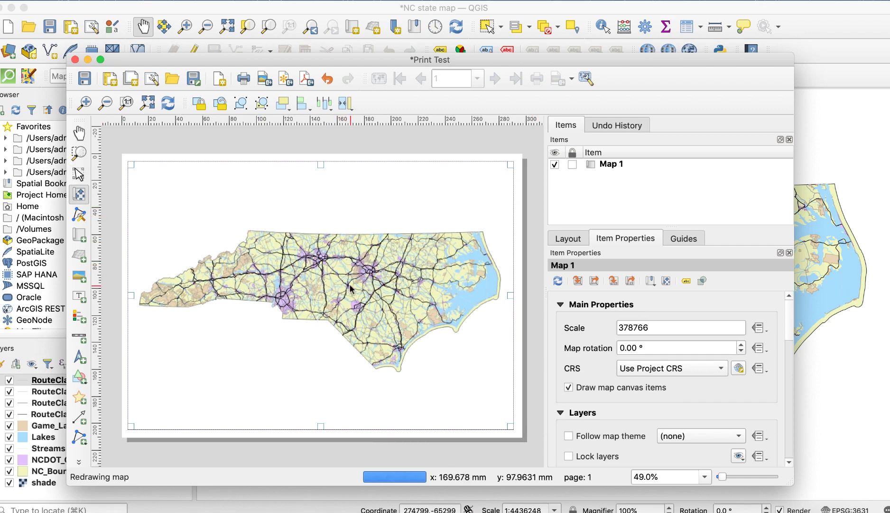
key("ctrl+z")
key("v")
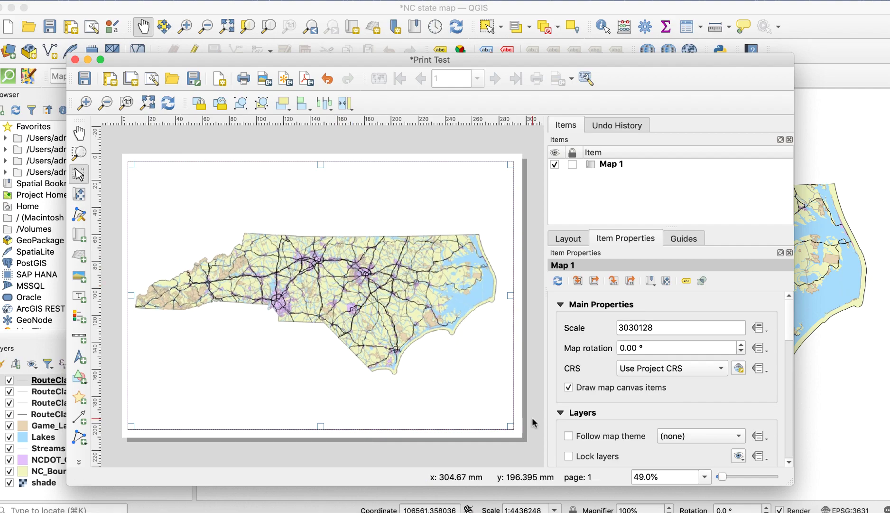
left_click(74, 1)
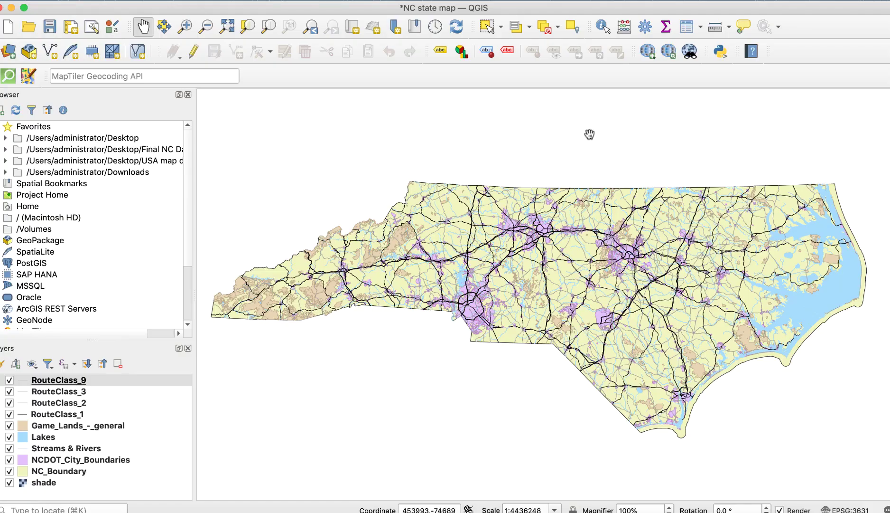
Step: Create a print layout named 'PDF_map' with a map frame covering the page
key("super+p")
type("P")
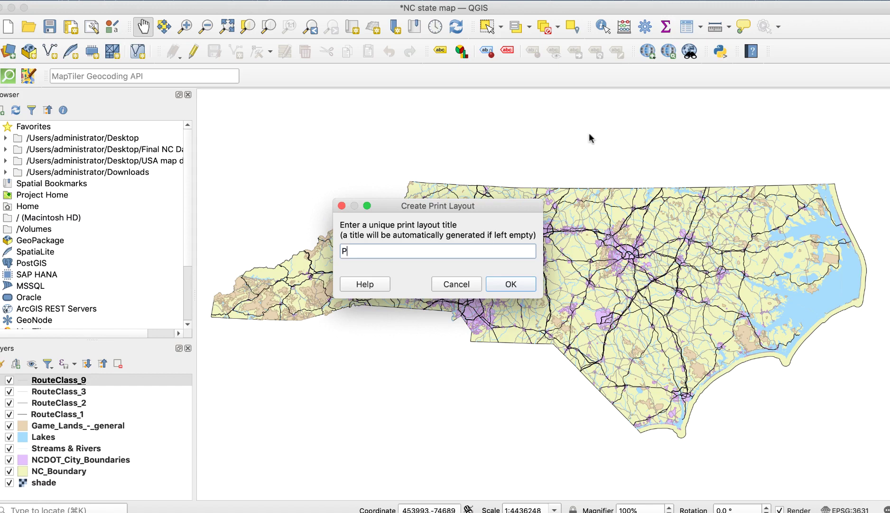
type("DF_map")
key("Return")
left_click(80, 234)
left_click_drag(123, 157, 522, 438)
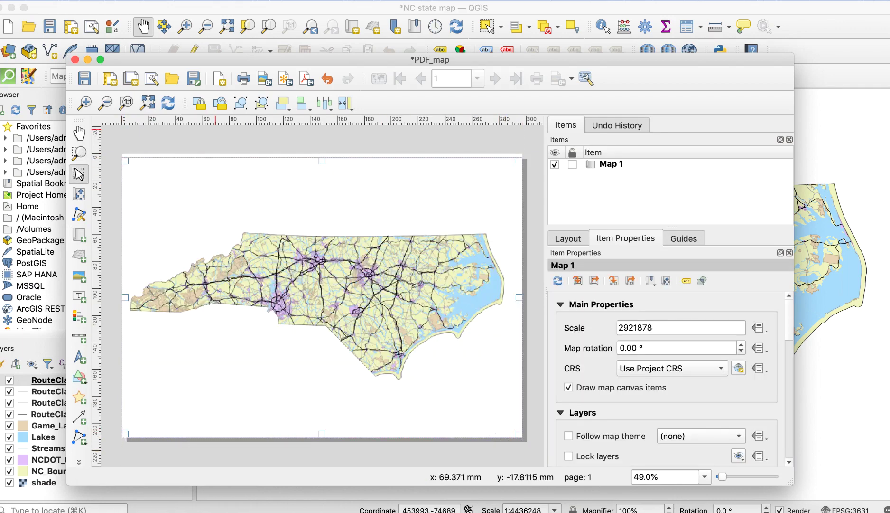
Step: Export the layout as PDF_map.pdf, always as vectors, with Create Geospatial PDF enabled
left_click(76, 1)
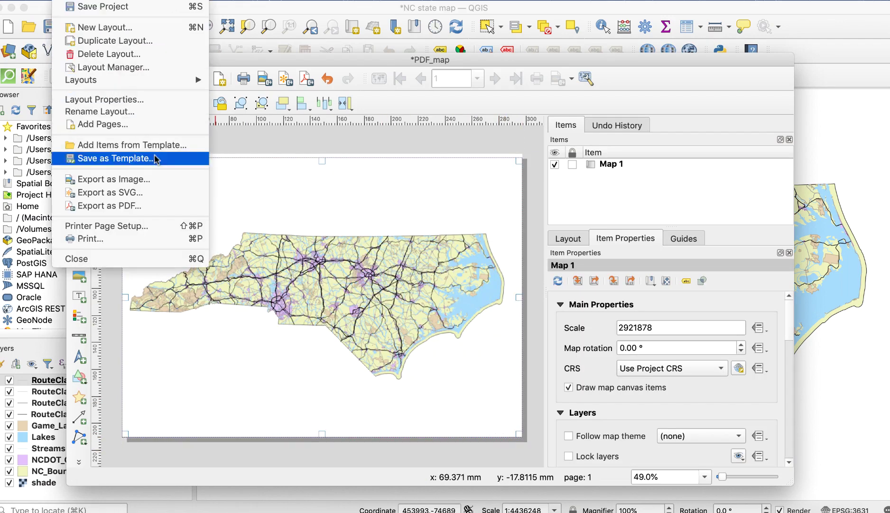
left_click(166, 207)
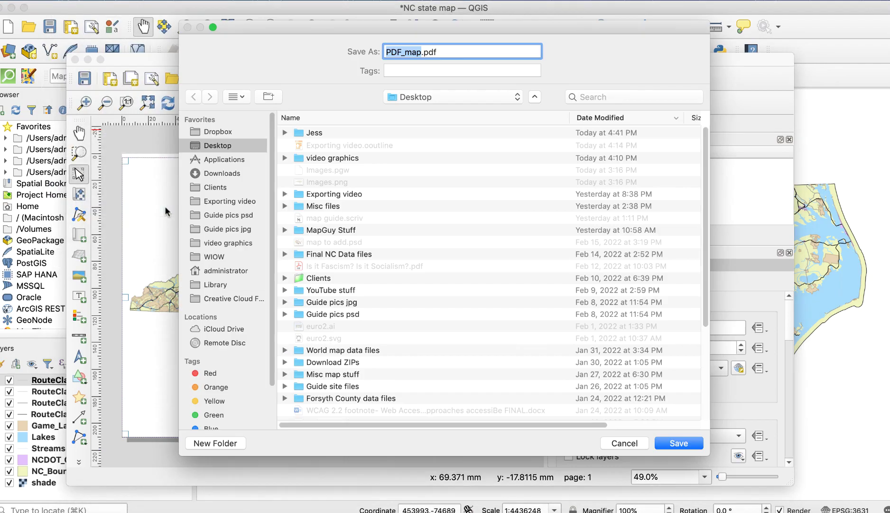
left_click(726, 441)
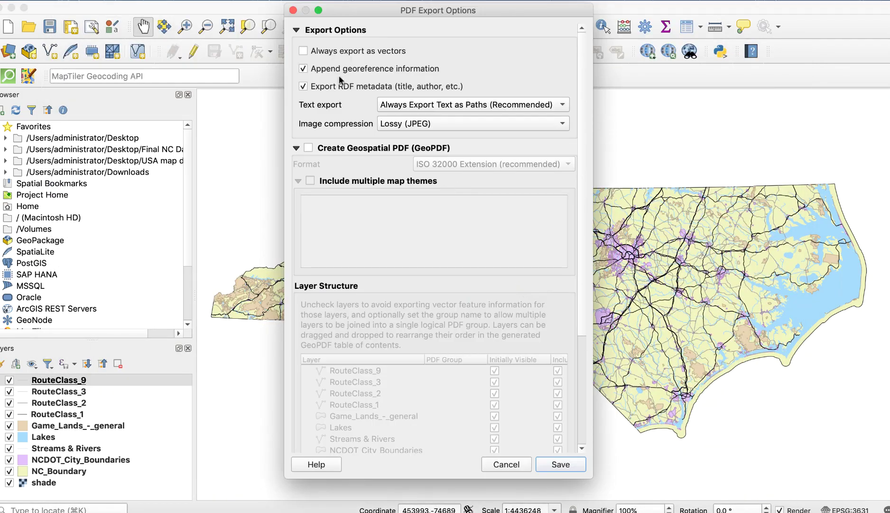
left_click(316, 51)
left_click(310, 148)
scroll(567, 417, "down", 5)
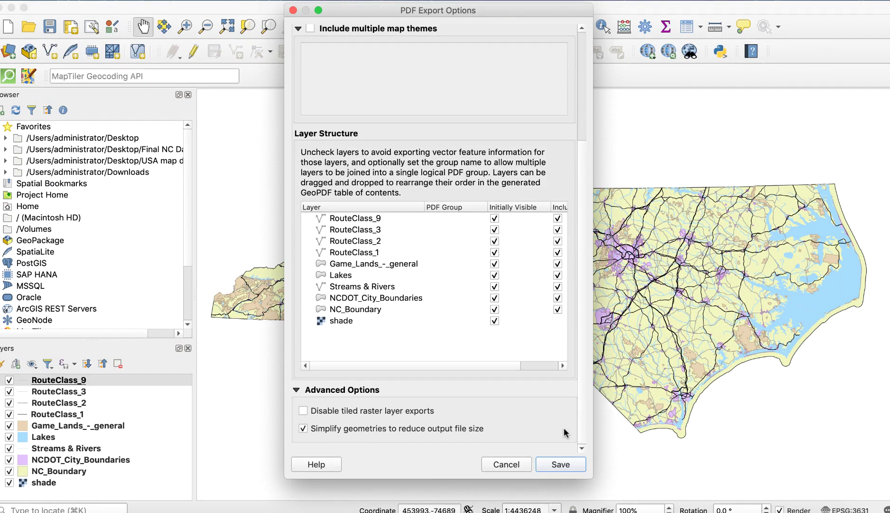
left_click(560, 464)
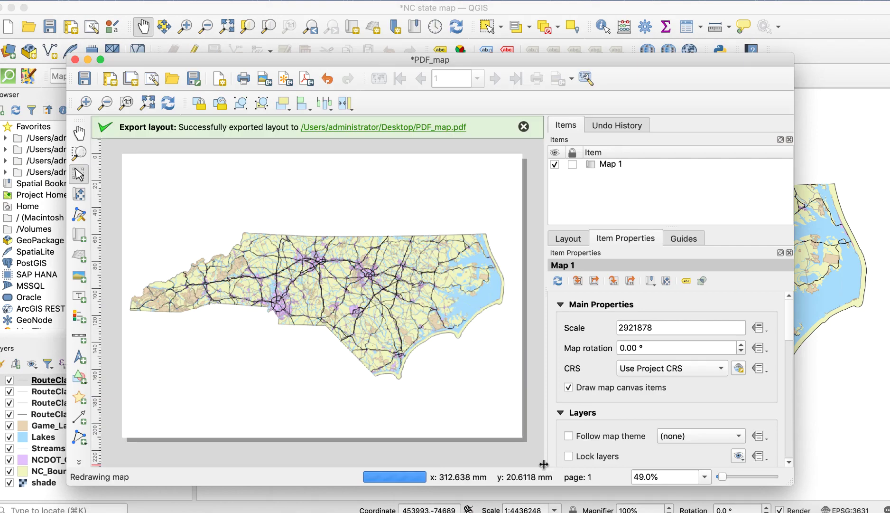
left_click(523, 126)
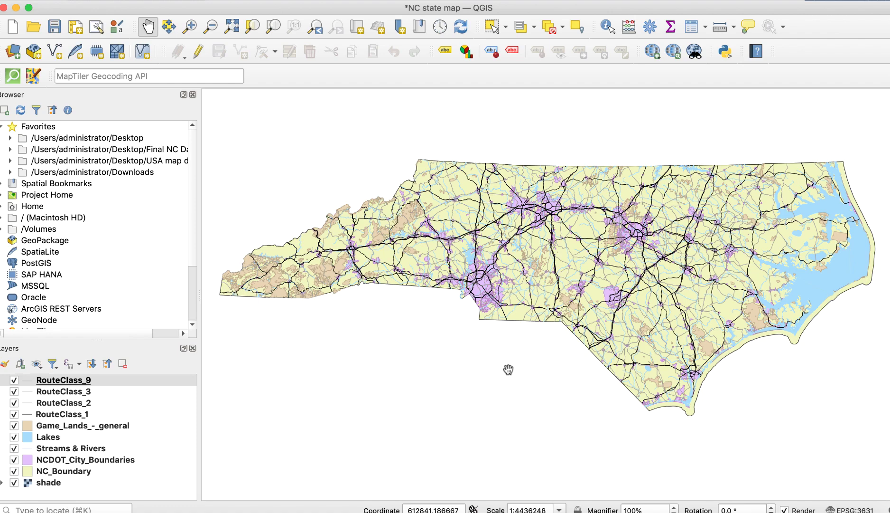
Step: Zoom the map view to the full extent of the NC_Boundary layer
scroll(567, 302, "up", 5)
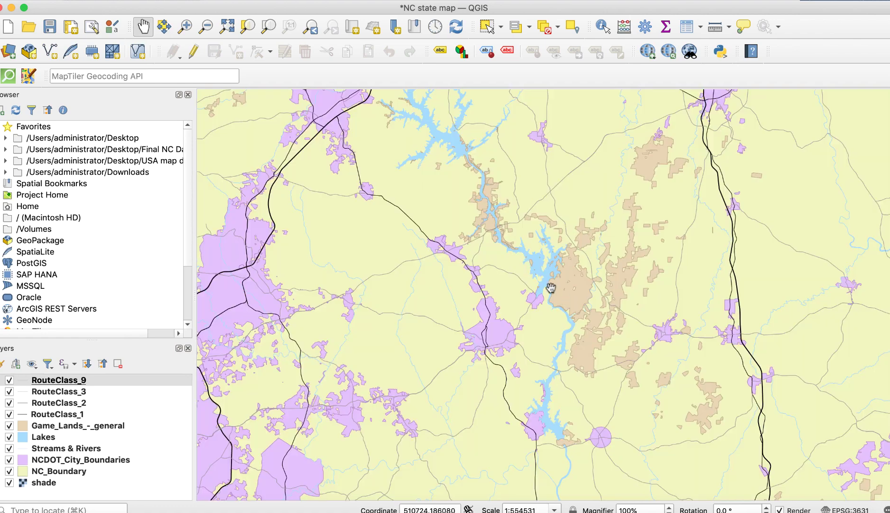
scroll(569, 283, "down", 3)
scroll(569, 283, "down", 2)
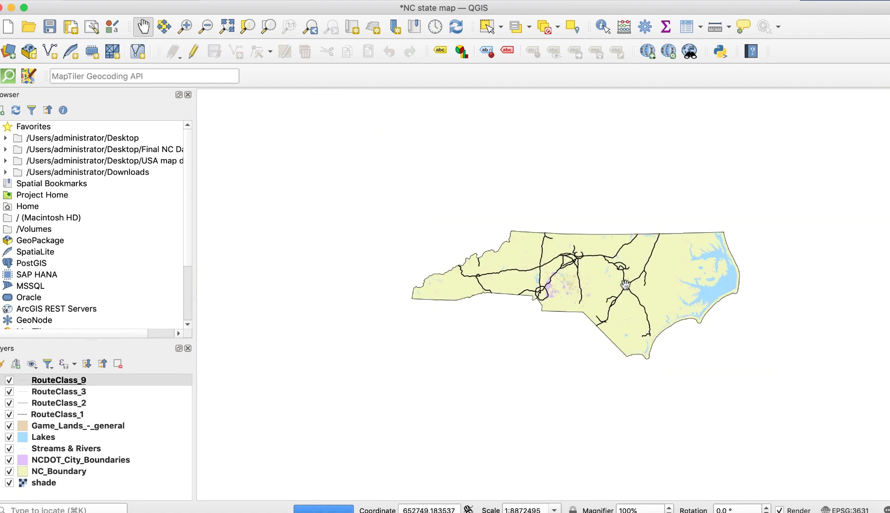
left_click(76, 471)
left_click(127, 0)
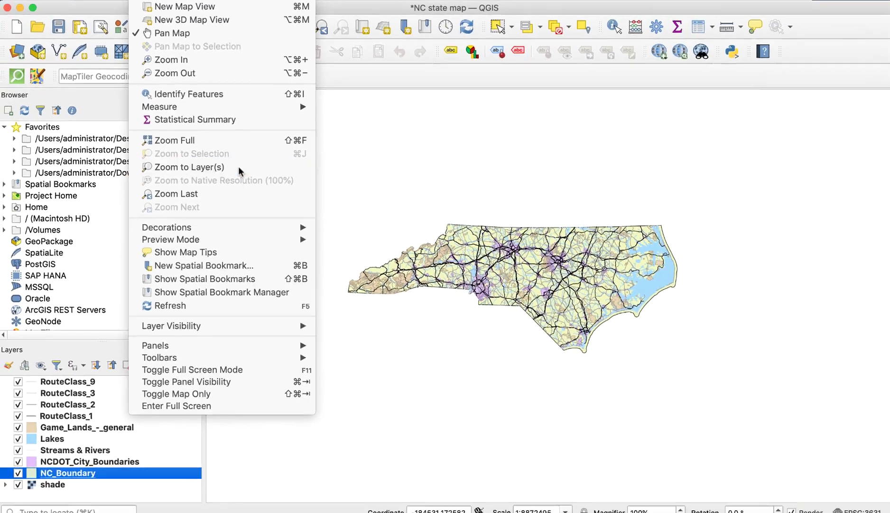
left_click(267, 250)
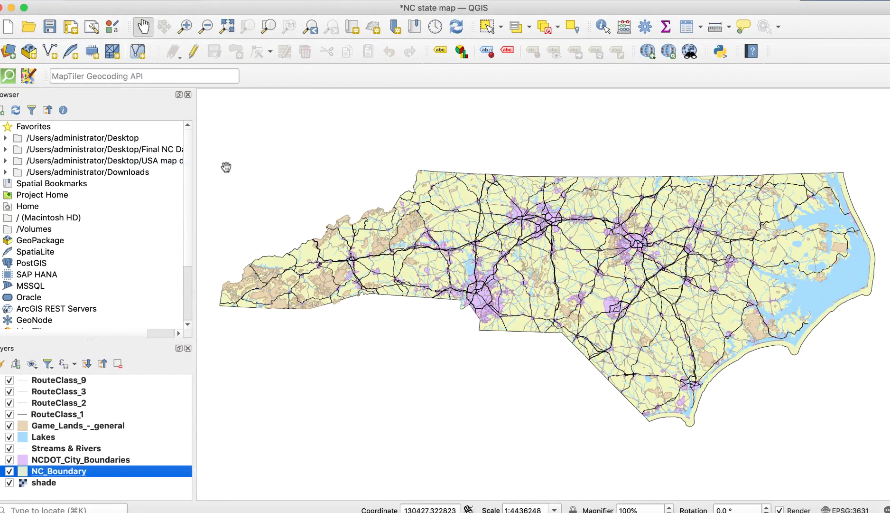
Step: Create a new print layout titled 'NC_Map'
left_click(67, 0)
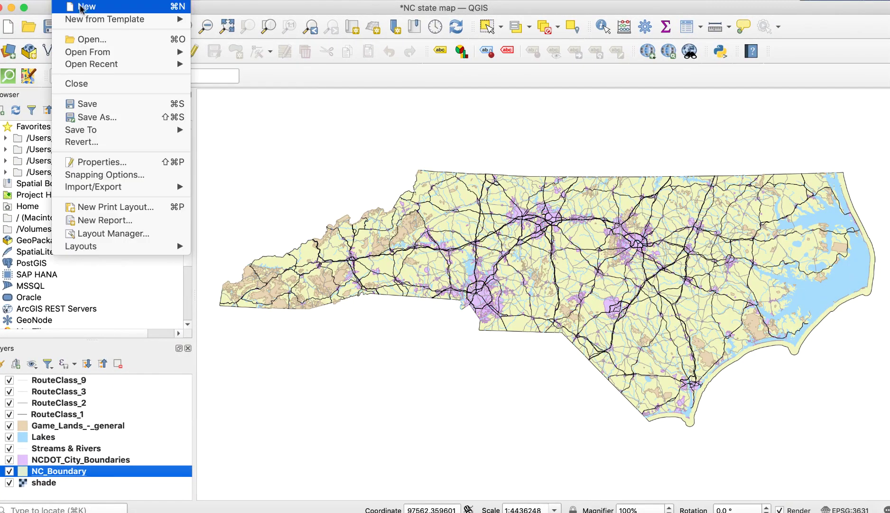
left_click(154, 207)
type("NC_Map")
left_click(498, 287)
left_click(79, 235)
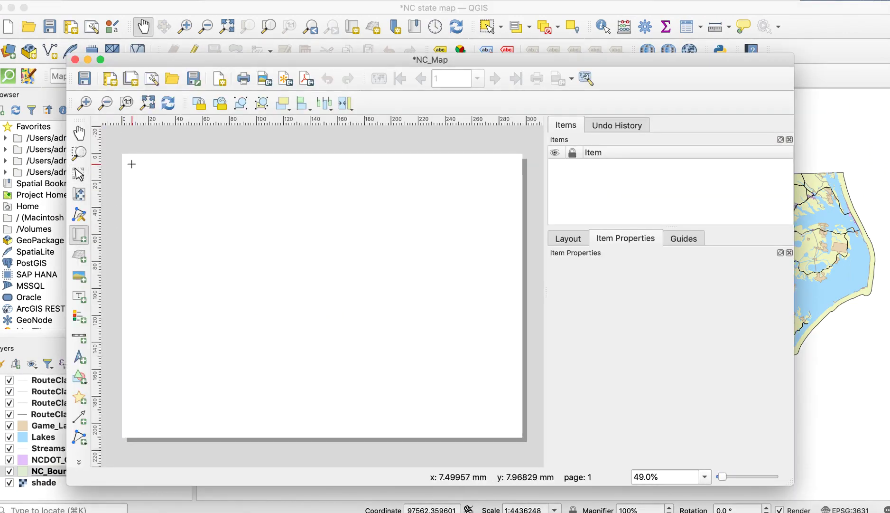
Step: Draw Map 1 across the NC_Map page, showing all of North Carolina at scale 3070329
left_click_drag(132, 163, 513, 428)
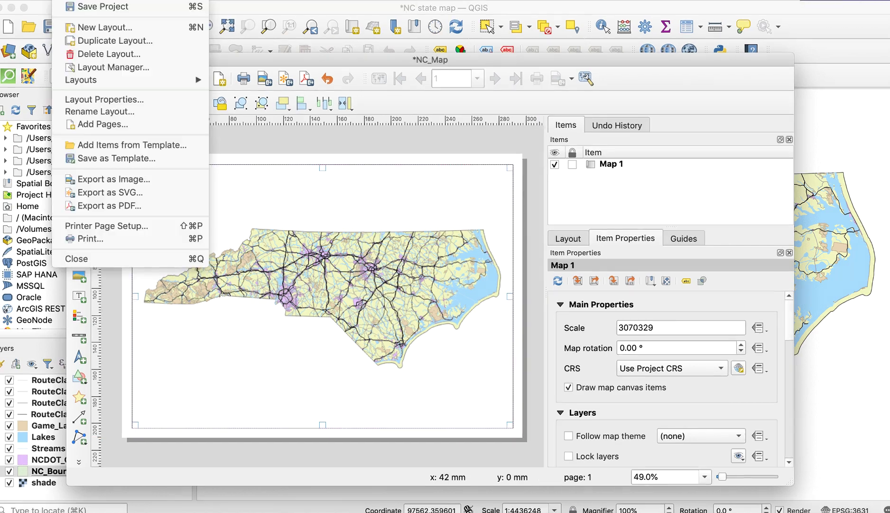
Step: Export the layout to NC_Map.svg with map layers as SVG groups and text as Text Objects
left_click(172, 194)
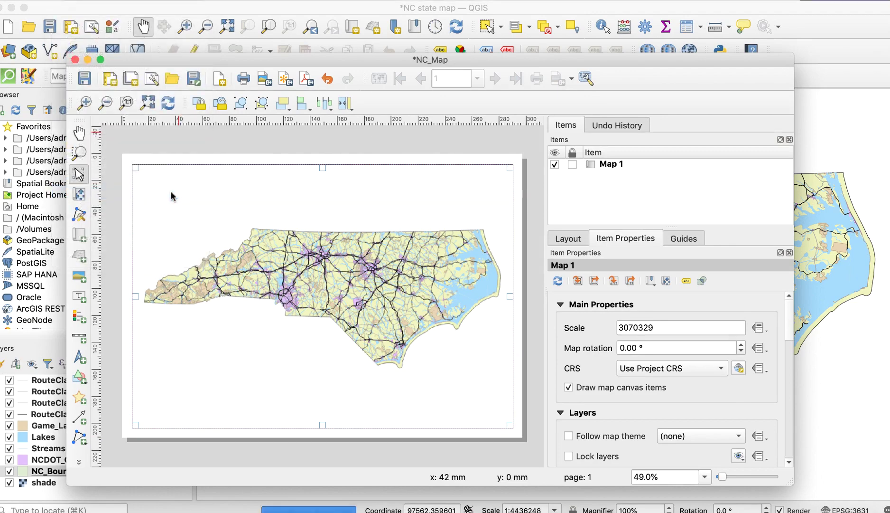
left_click(679, 442)
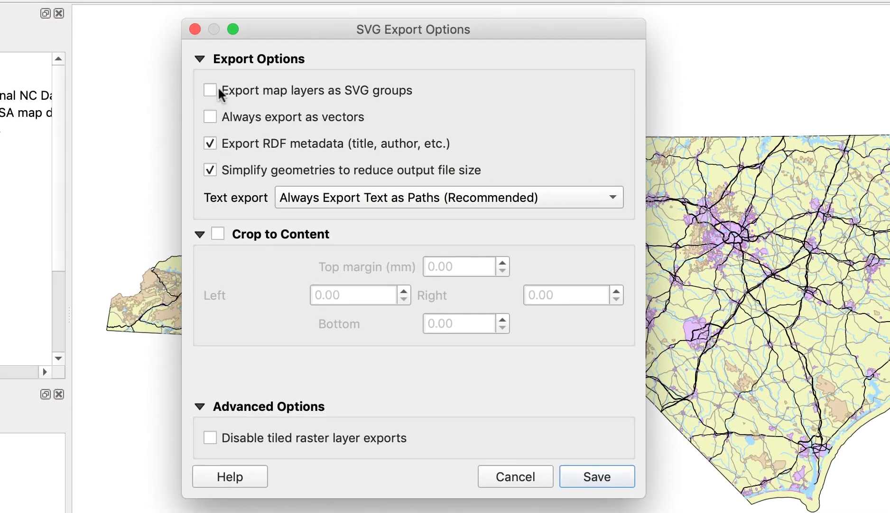
left_click(211, 91)
left_click(319, 198)
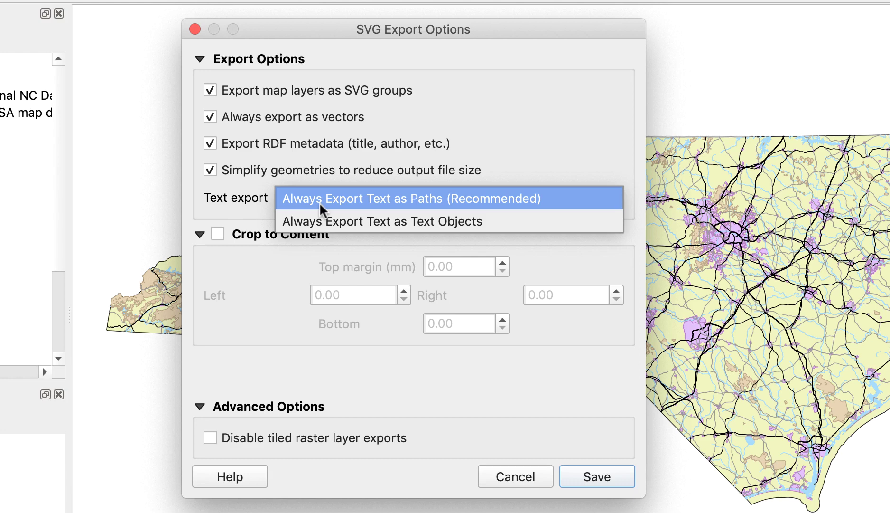
left_click(334, 221)
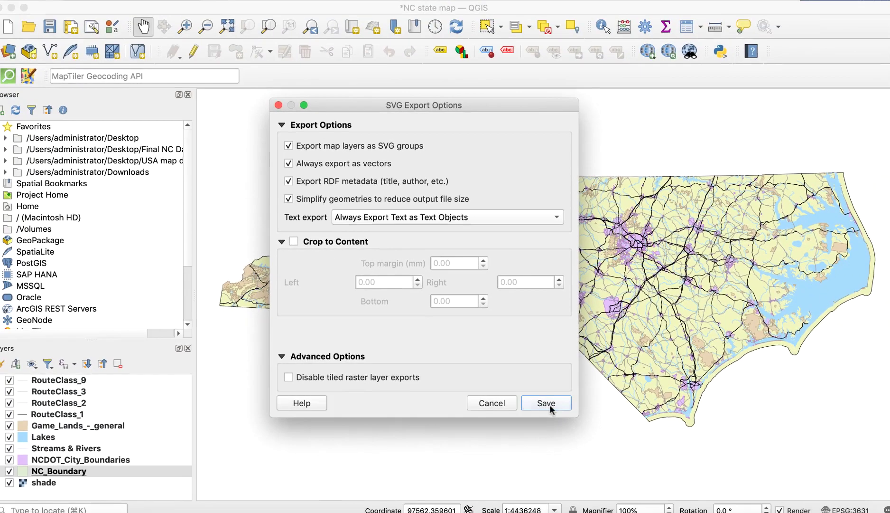
left_click(547, 403)
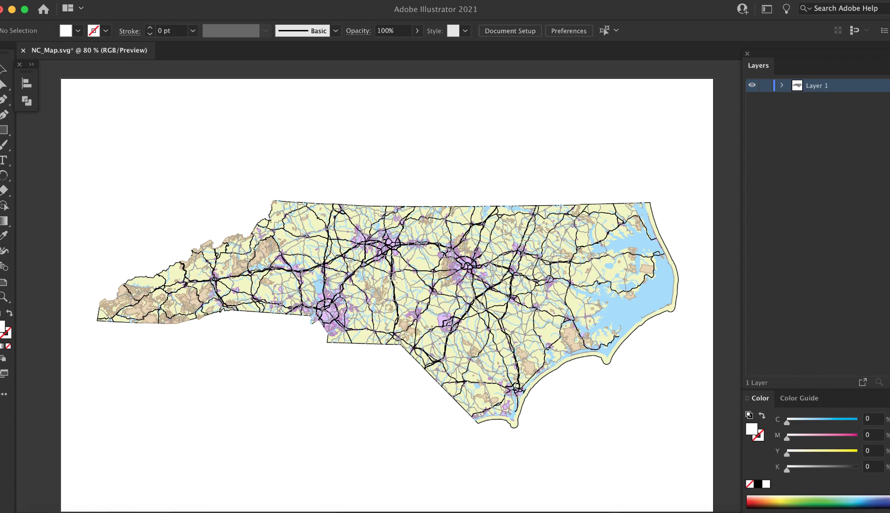
Step: Save the SVG map as NC_Map.ai in Adobe Illustrator format
left_click(83, 1)
left_click(114, 109)
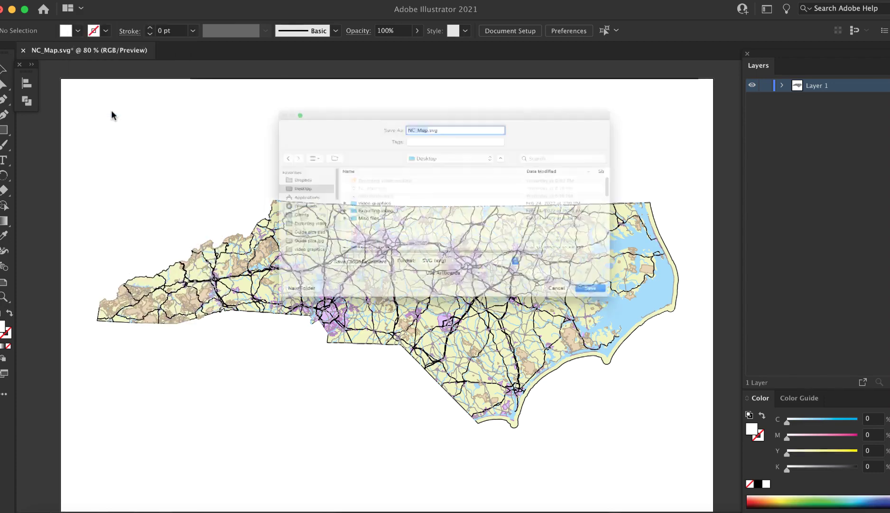
left_click(483, 294)
left_click(464, 240)
left_click(672, 339)
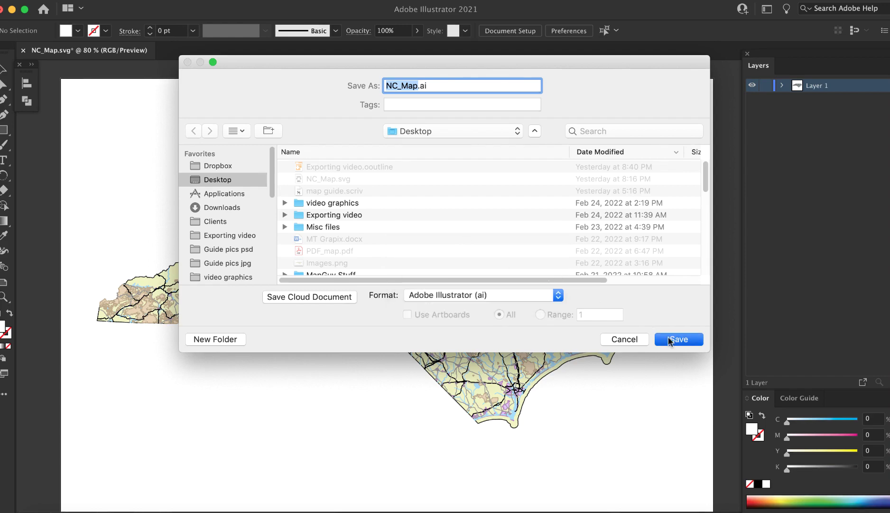
left_click(597, 440)
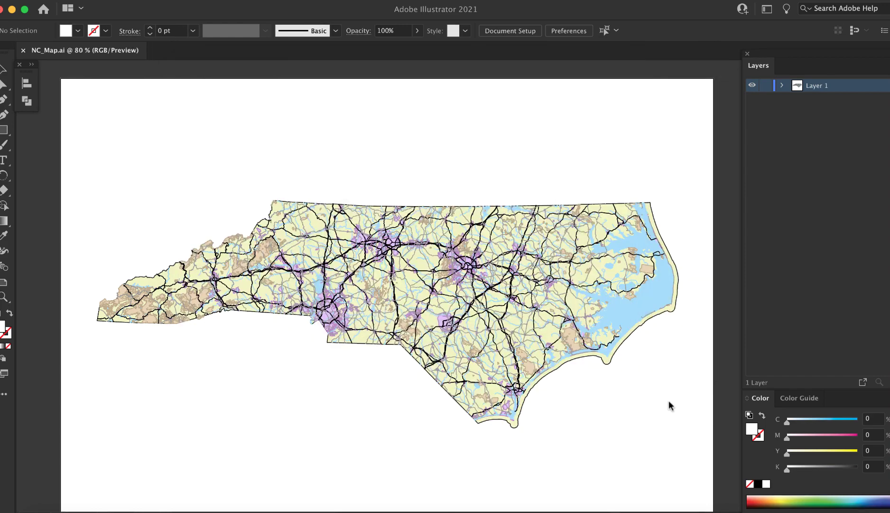
left_click(323, 0)
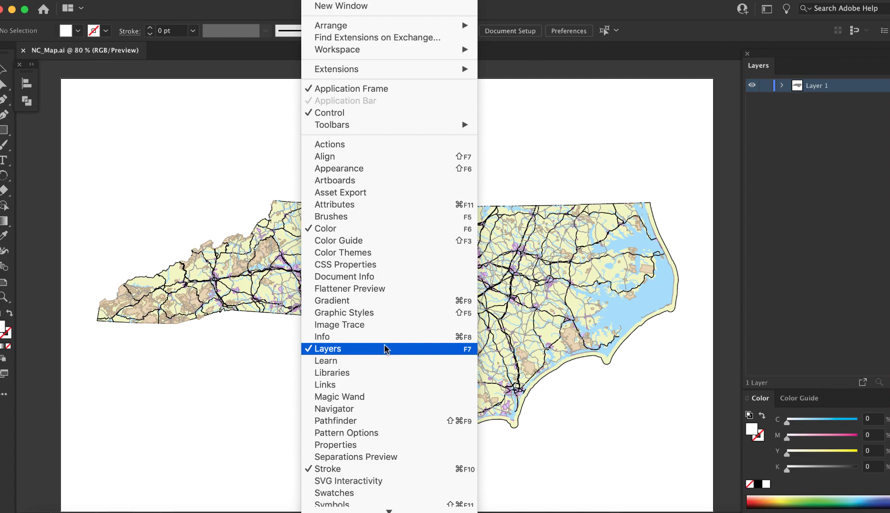
Step: Expand Layer 1 in the Layers panel to show its QGIS sublayers, widening the panel for full names
left_click(323, 0)
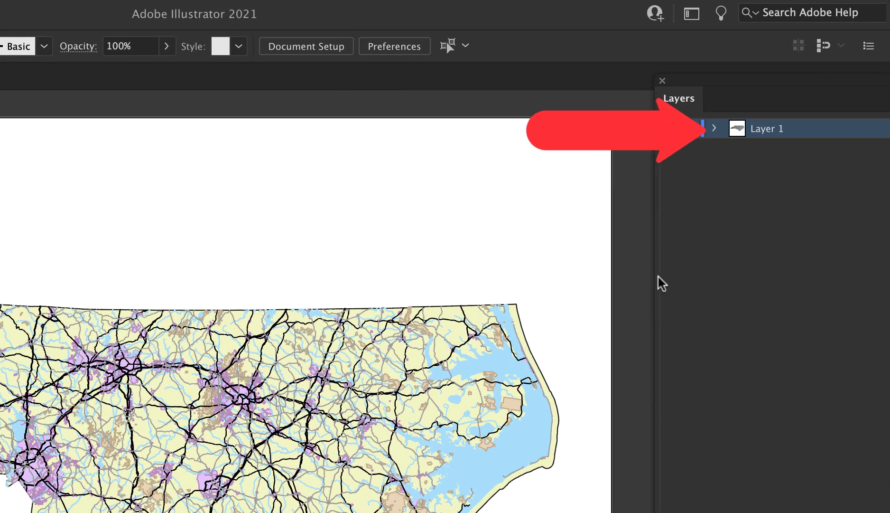
left_click(729, 128)
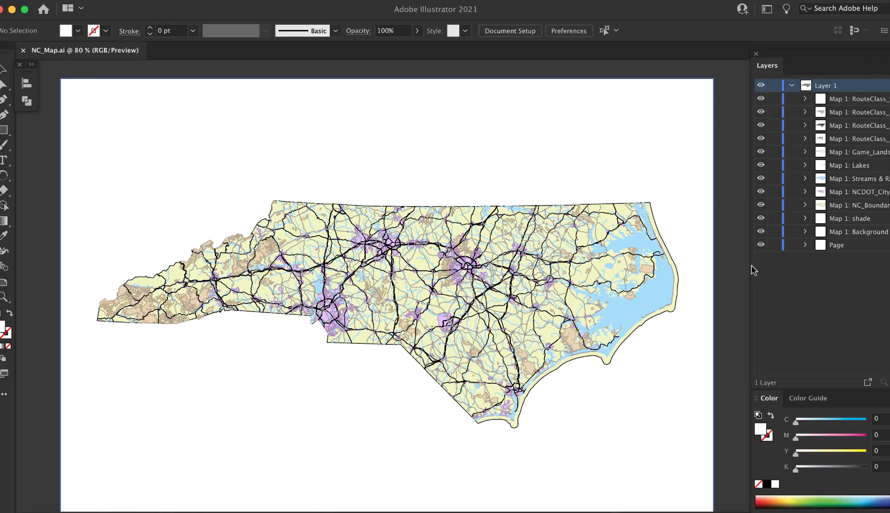
left_click_drag(751, 267, 705, 265)
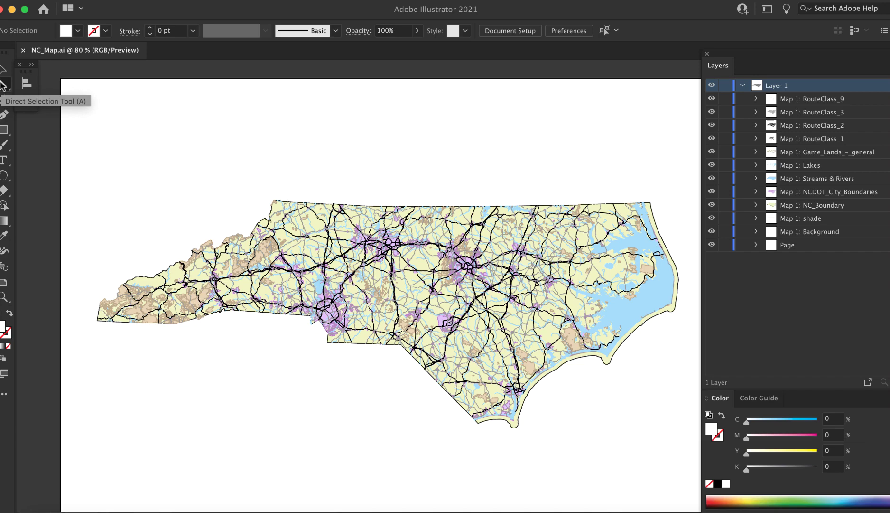
Step: Remove the background object behind the map and rename the Map 1: shade layer to 'shaded relief'
left_click(3, 84)
left_click(108, 121)
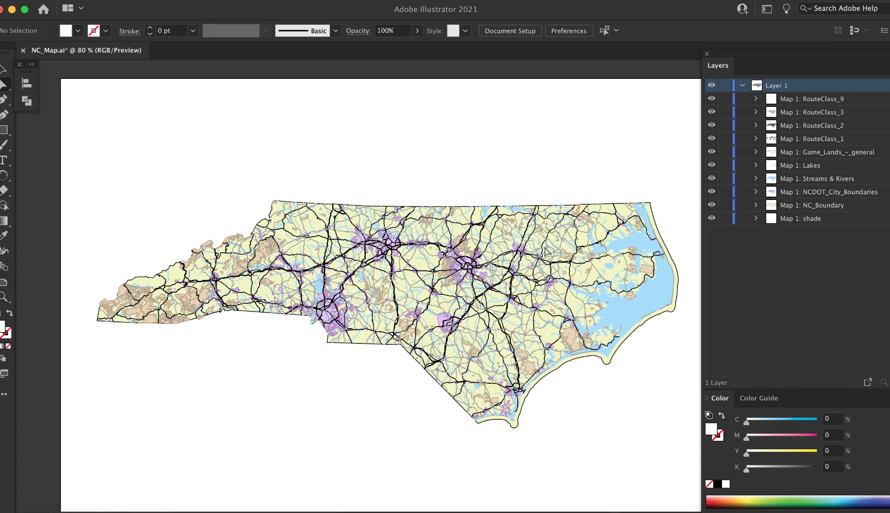
double_click(810, 218)
type("shaded relief")
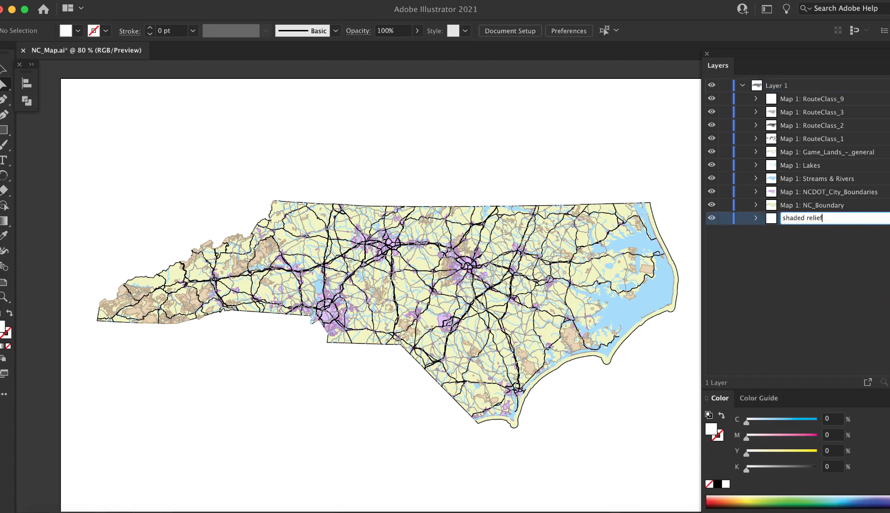
key("Return")
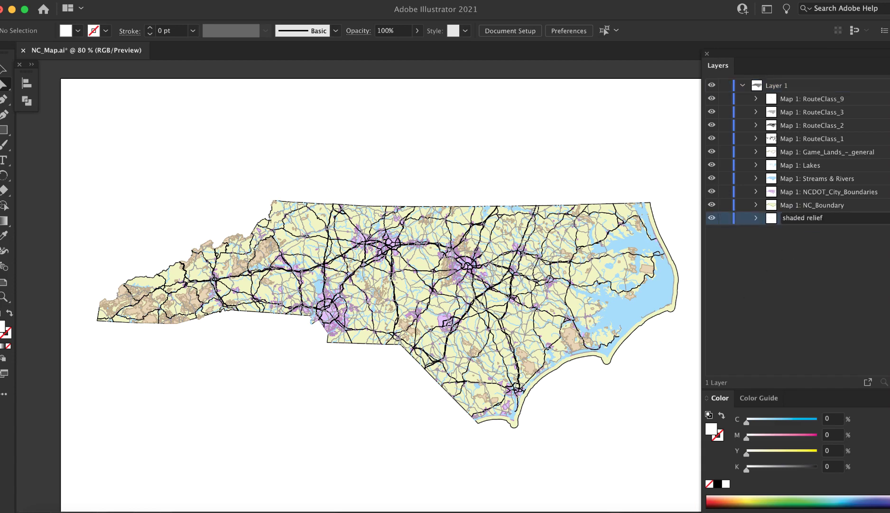
Step: Rename the Map 1: NC_Boundary layer to 'State boundary'
double_click(813, 205)
type("State boundary")
key("Return")
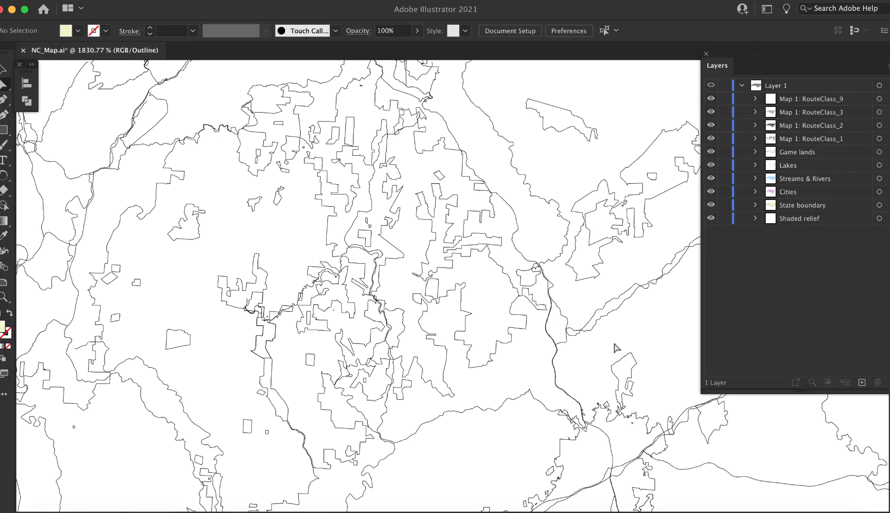
Step: Select every path in the map
key("super+a")
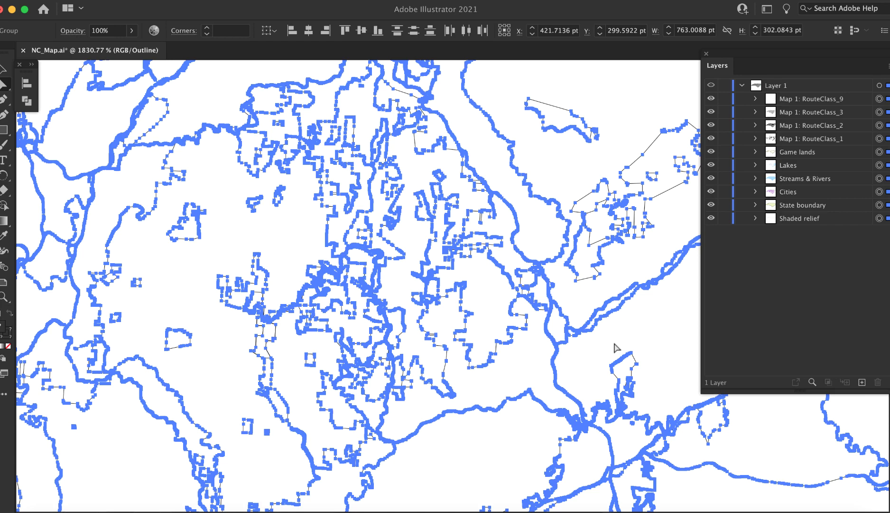
Step: Fit the artboard in view, select all State boundary artwork, and apply Object > Path > Simplify
key("super+y")
key("super+0")
key("super+shift+a")
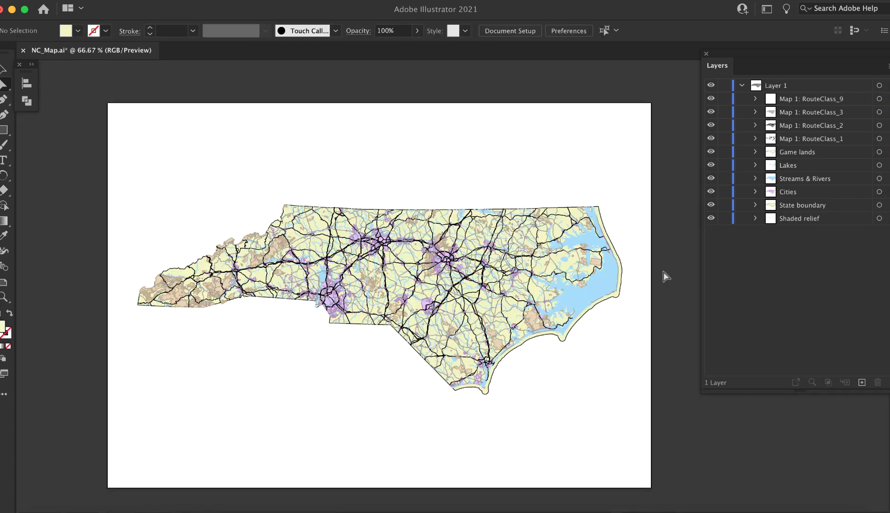
left_click(888, 205)
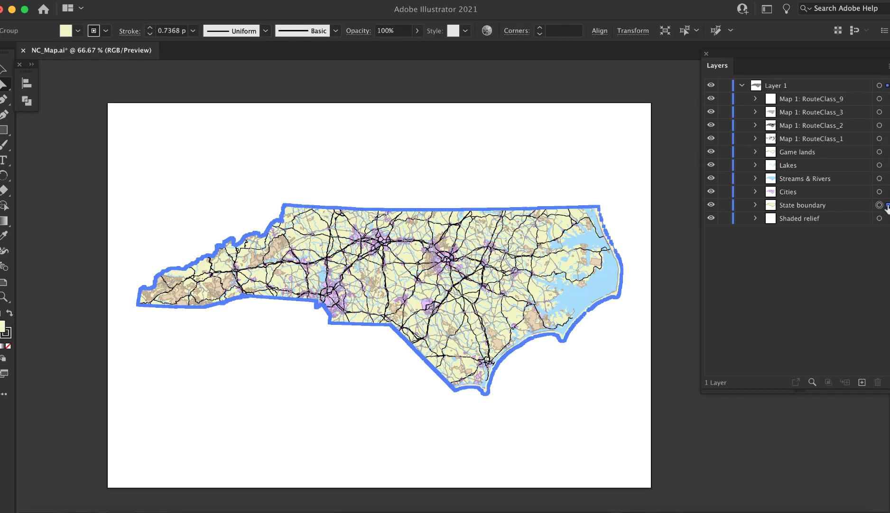
left_click(142, 0)
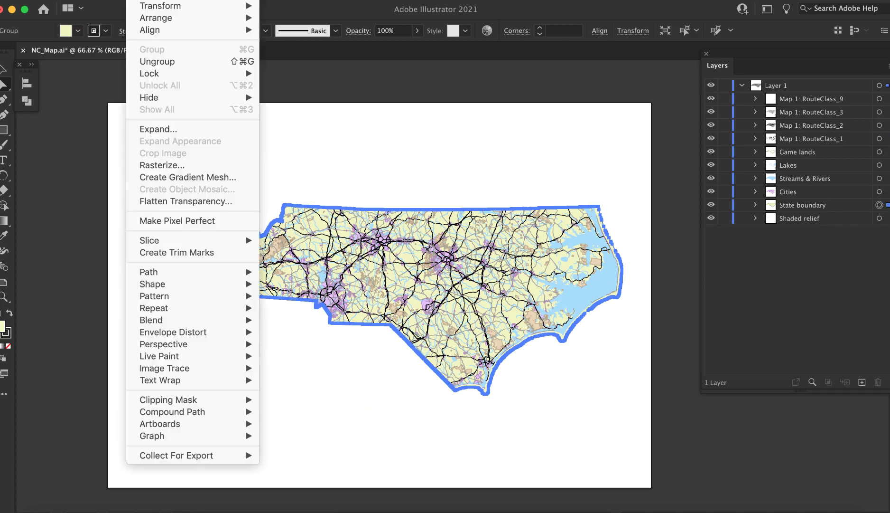
mouse_move(183, 273)
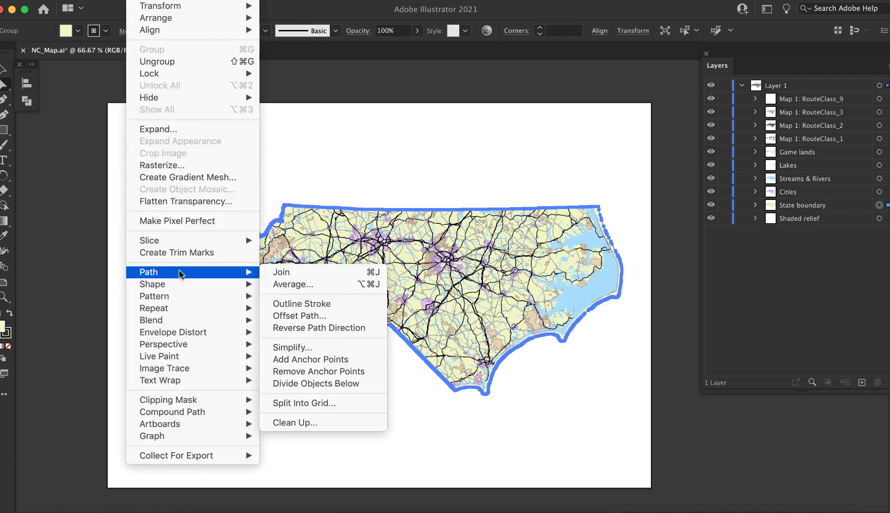
left_click(331, 348)
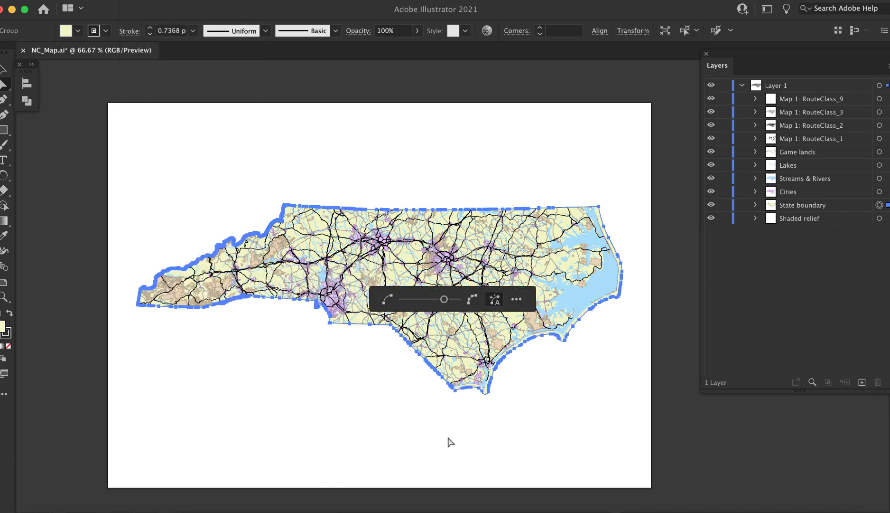
Step: Simplify the State boundary at 46% curve and 77° corner angle, then select the Streams & Rivers layer
left_click(517, 298)
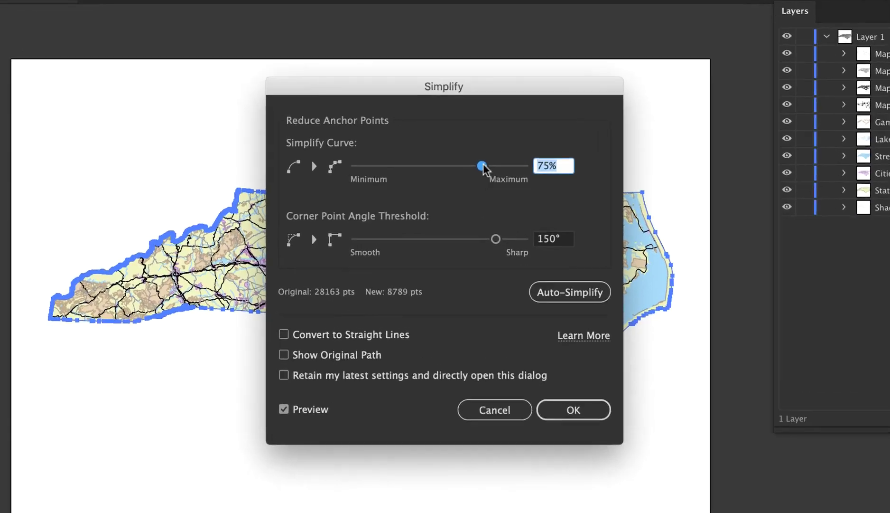
left_click_drag(474, 186, 436, 186)
left_click_drag(485, 243, 431, 242)
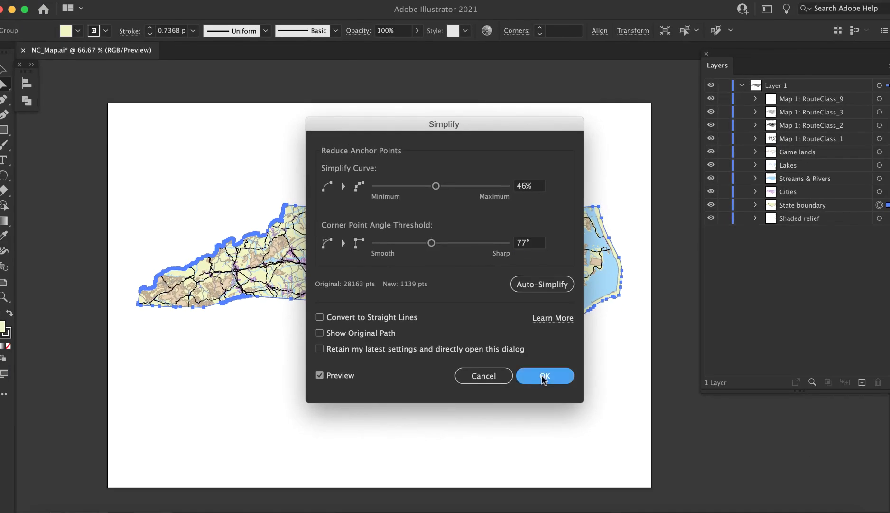
left_click(572, 408)
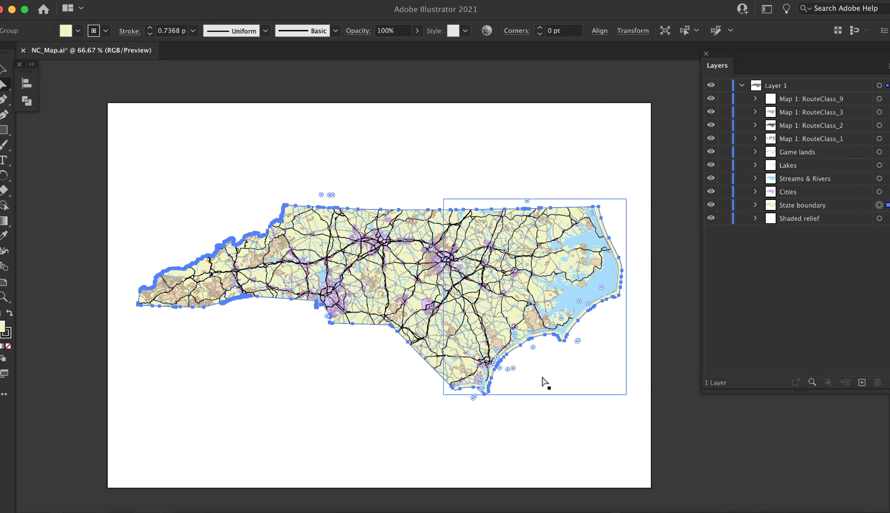
left_click(545, 382)
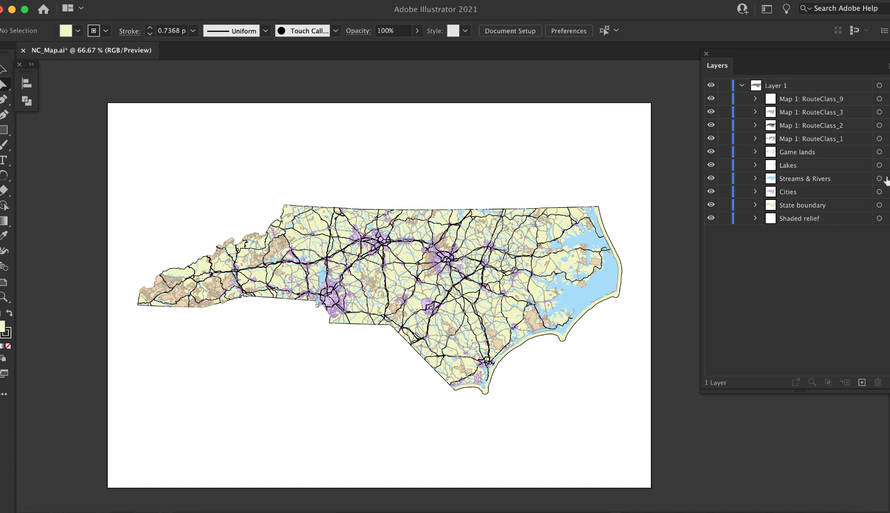
left_click(882, 178)
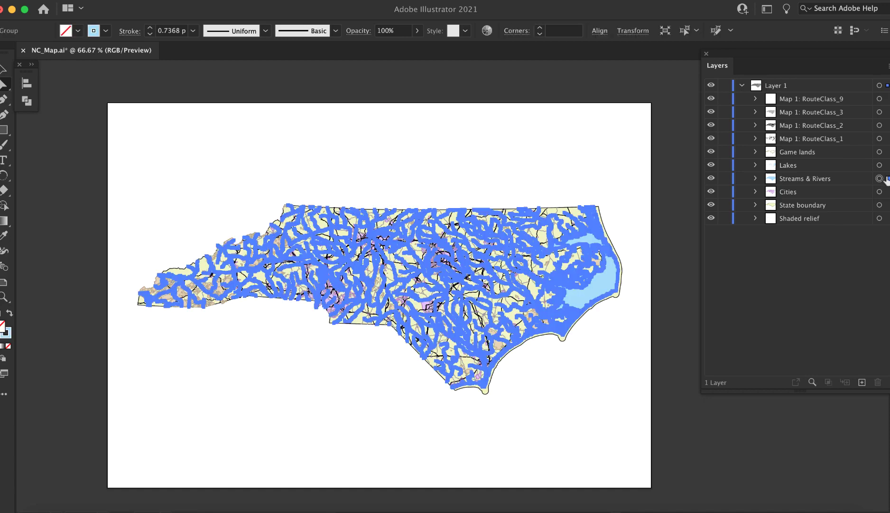